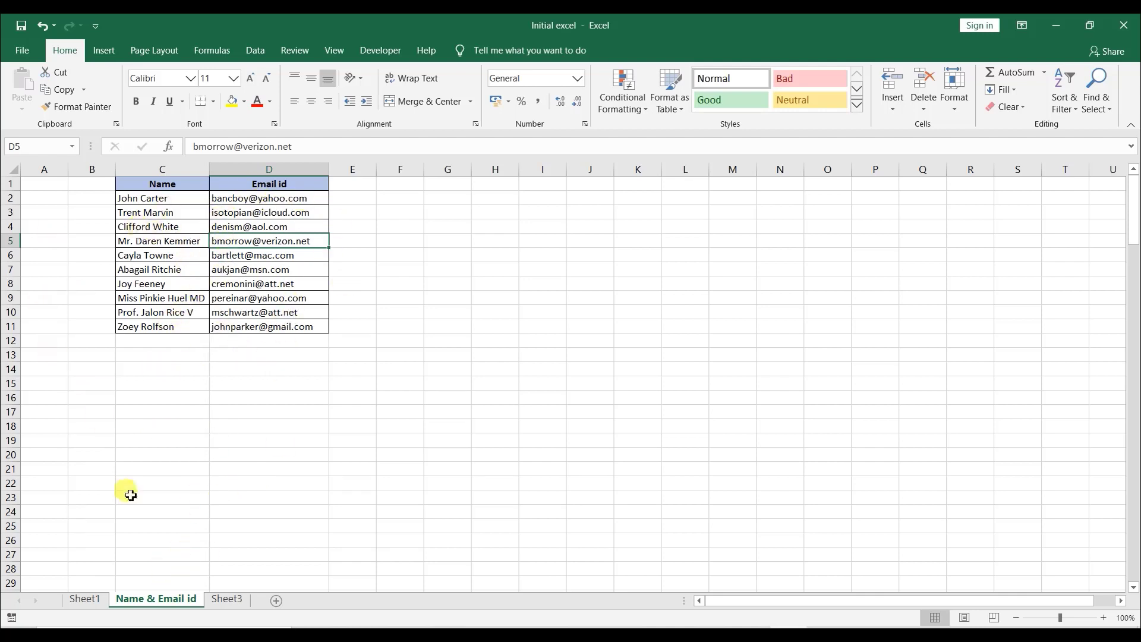
# Step: Show Sheet1, switch to Notepad to add blank lines at the end of the learning notes, and return to the Excel workbook
pyautogui.click(97, 596)
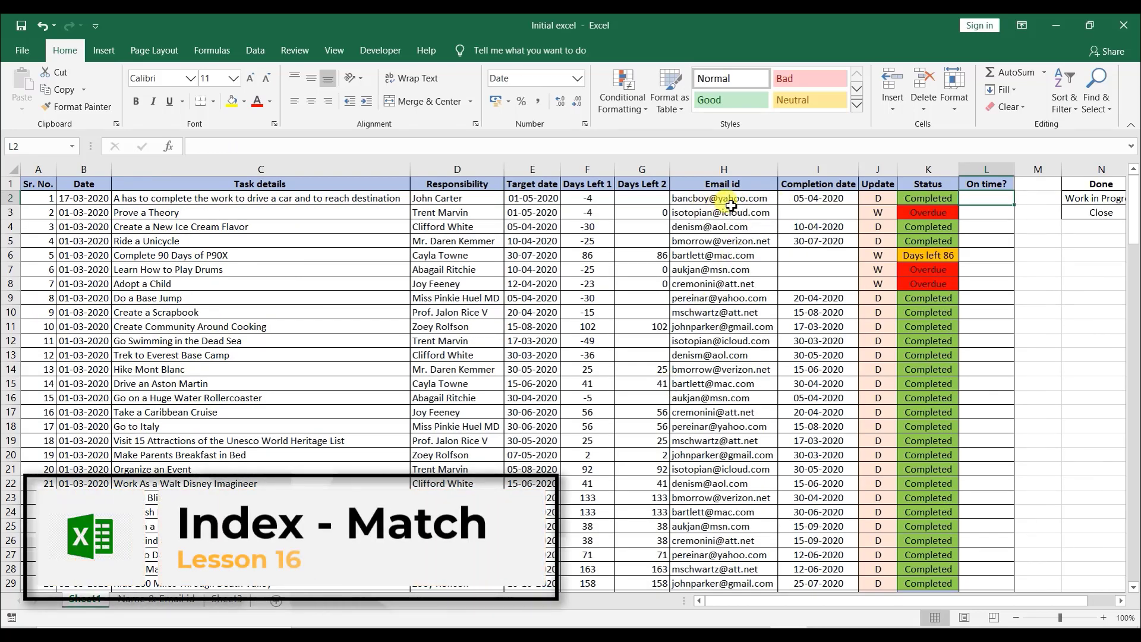
pyautogui.hotkey('alt', 'Tab')
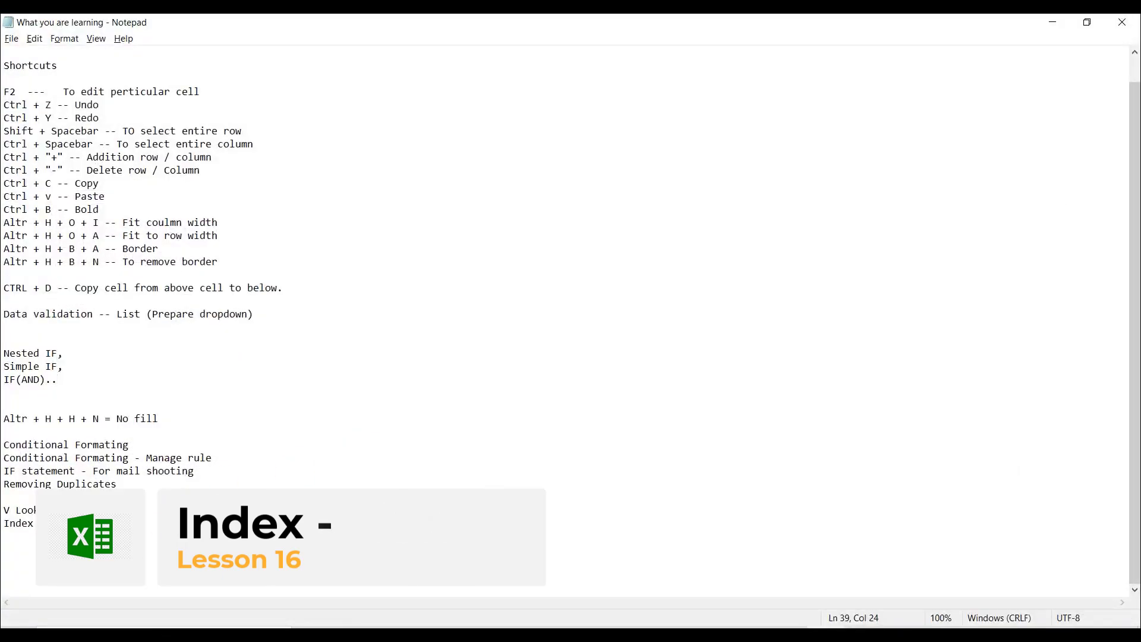
pyautogui.press('Return')
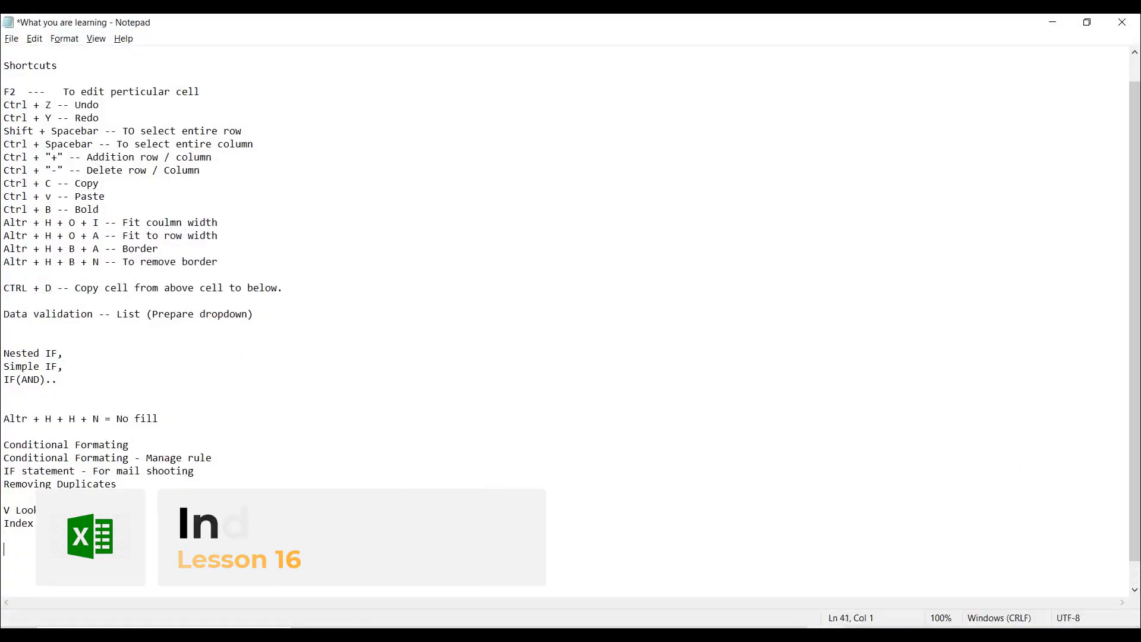
pyautogui.hotkey('alt', 'Tab')
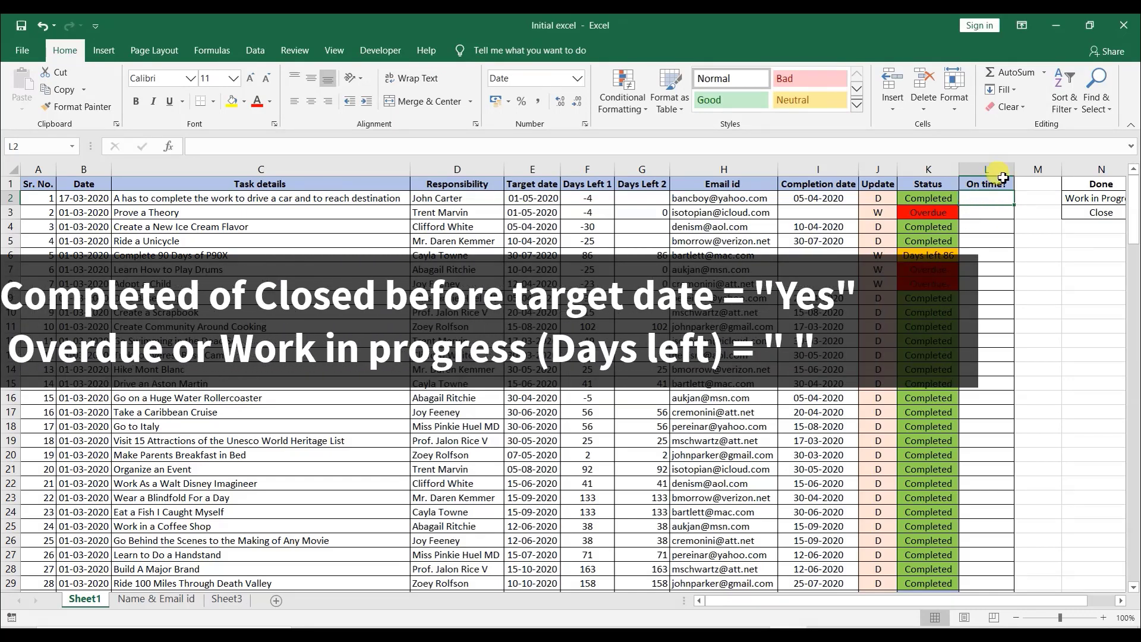
# Step: Start an IF formula in On time? cell L2 with an OR test for $K2 equal to "Completed" or "Closed"
pyautogui.click(944, 202)
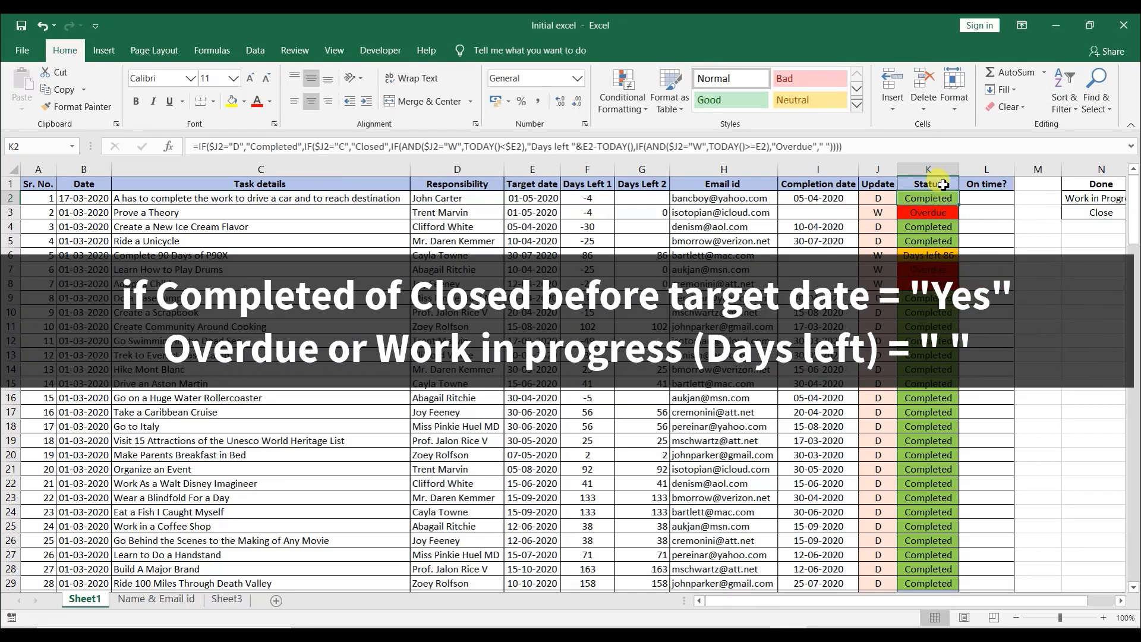
pyautogui.click(971, 196)
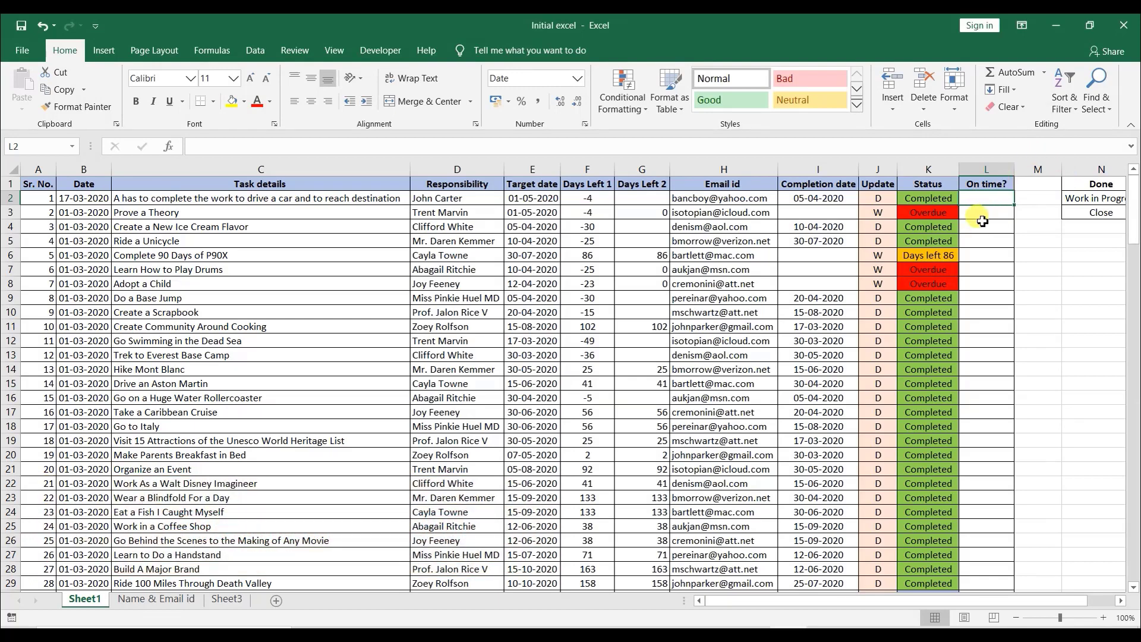
pyautogui.write('=')
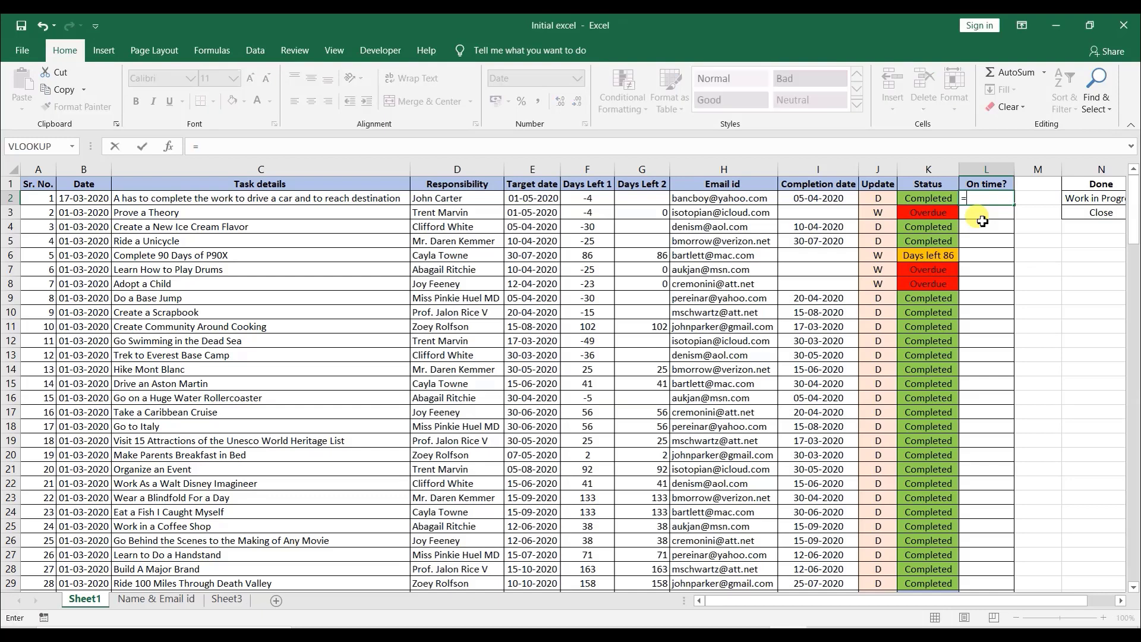
pyautogui.write('if')
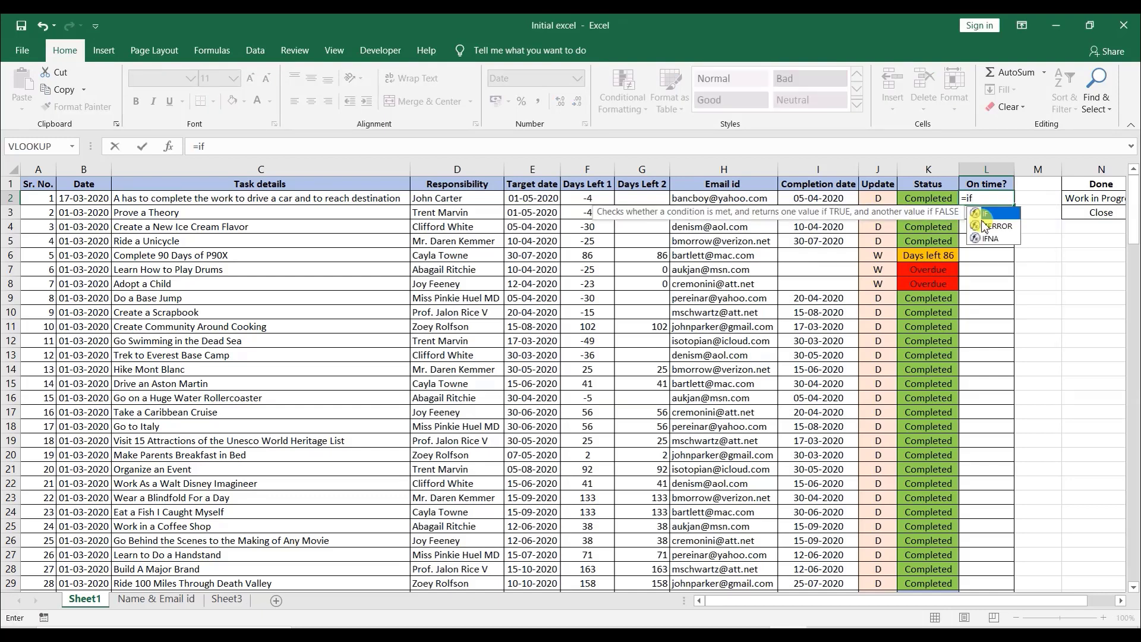
pyautogui.write('(')
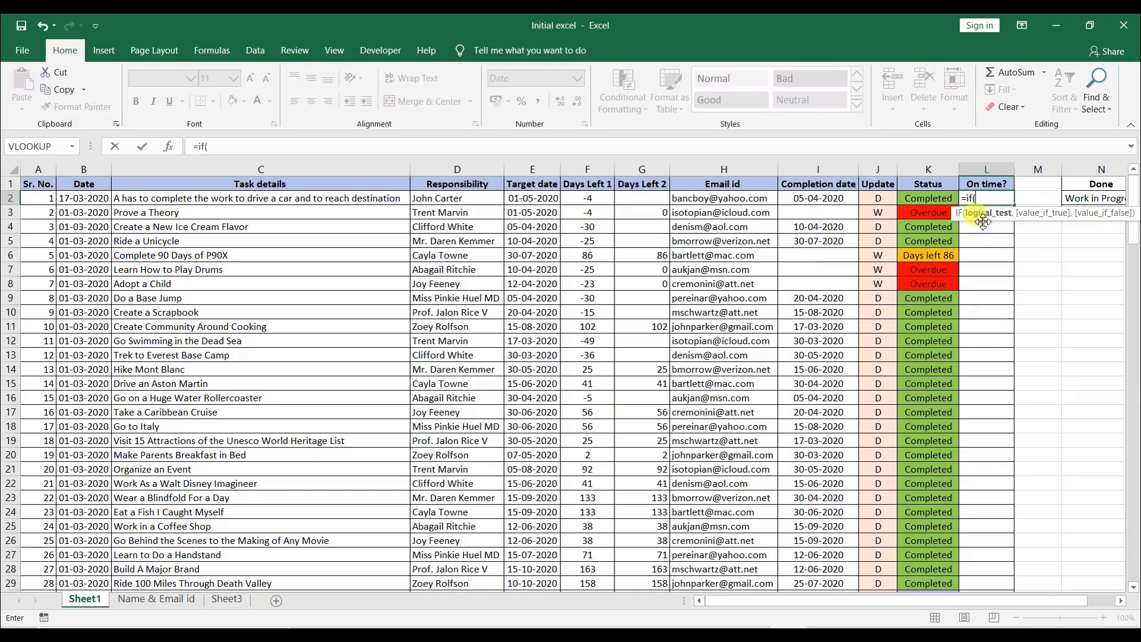
pyautogui.write('or')
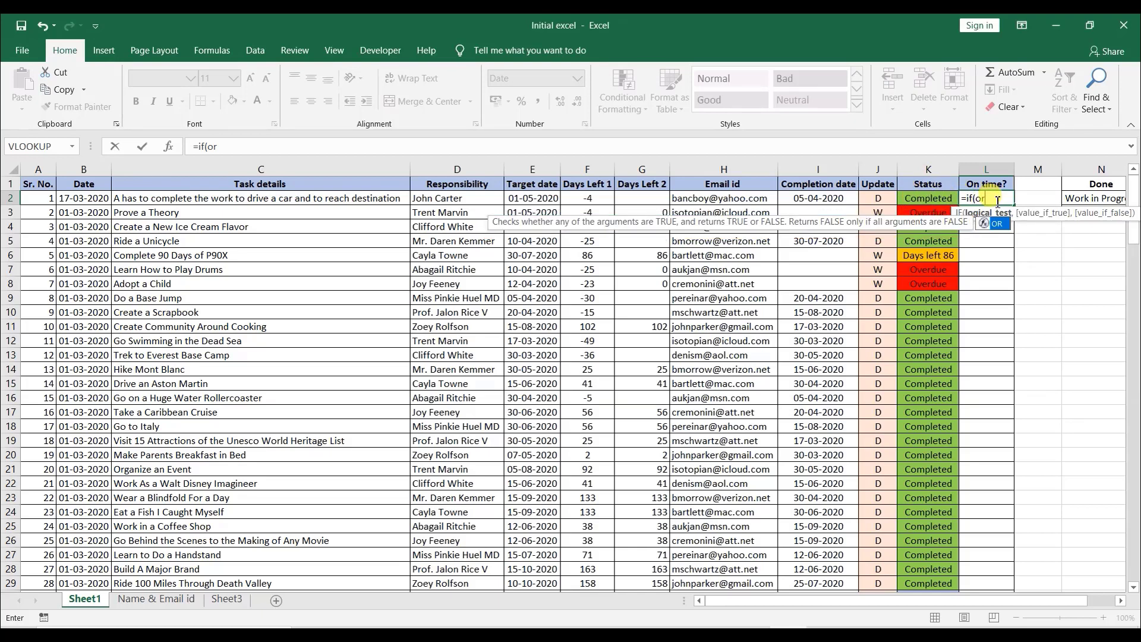
pyautogui.write('(')
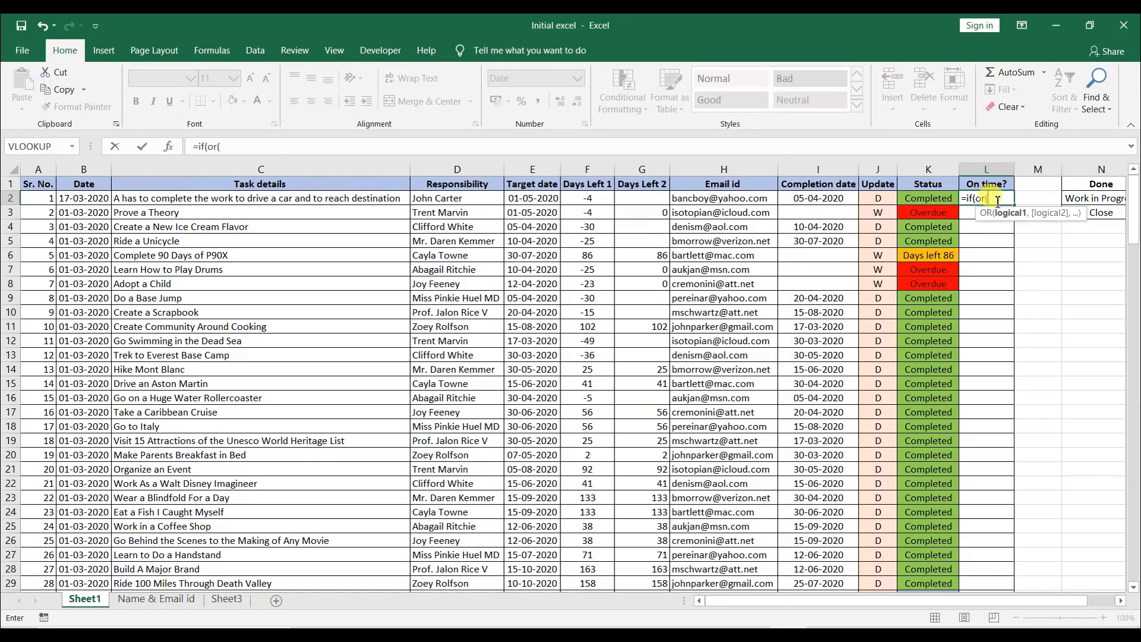
pyautogui.click(929, 198)
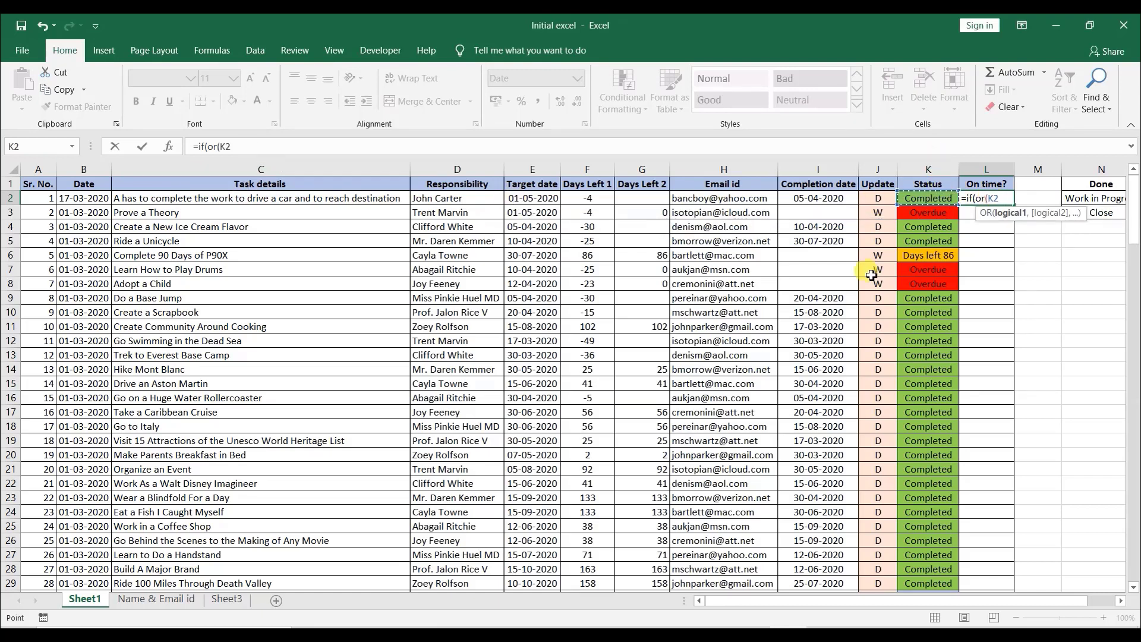
pyautogui.press('F4')
pyautogui.press('F4')
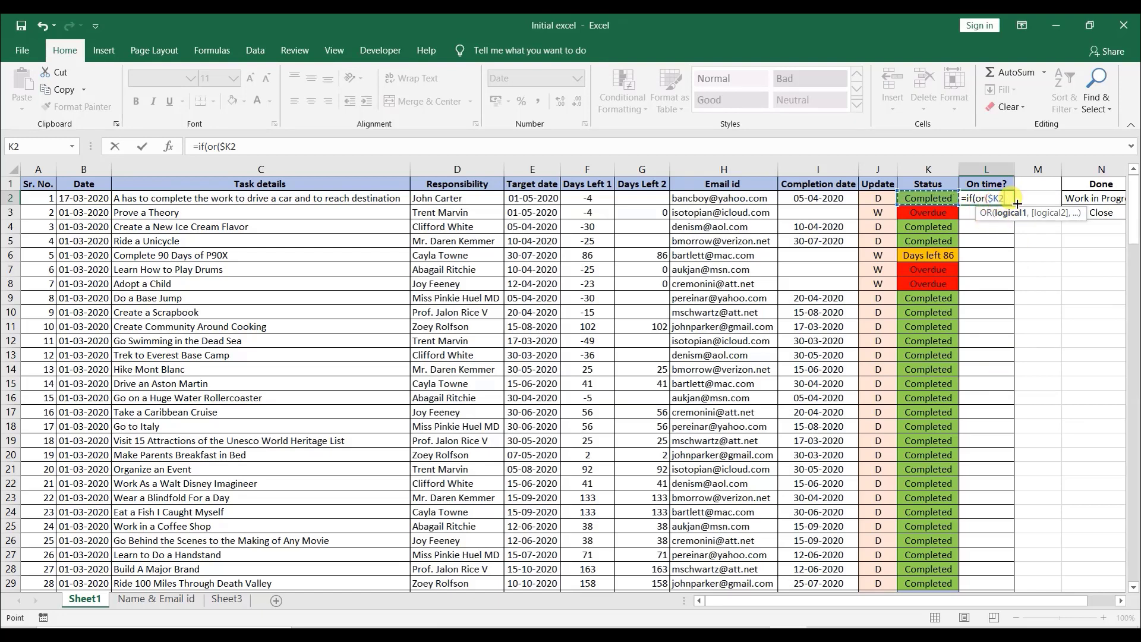
pyautogui.write('="Completed')
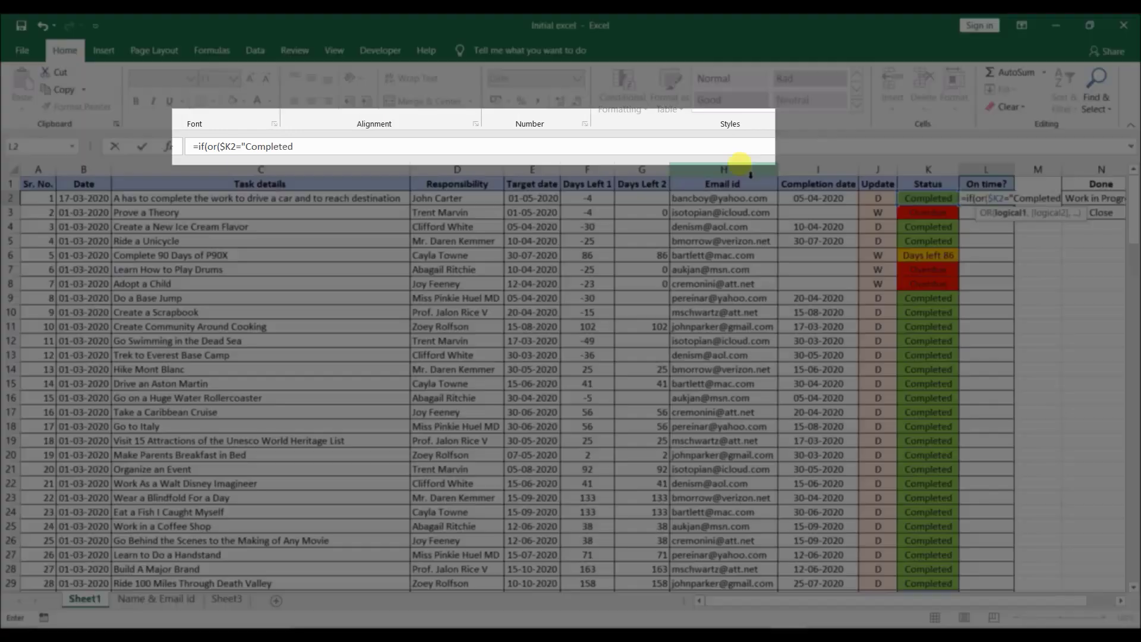
pyautogui.click(360, 153)
pyautogui.write('"Completed"')
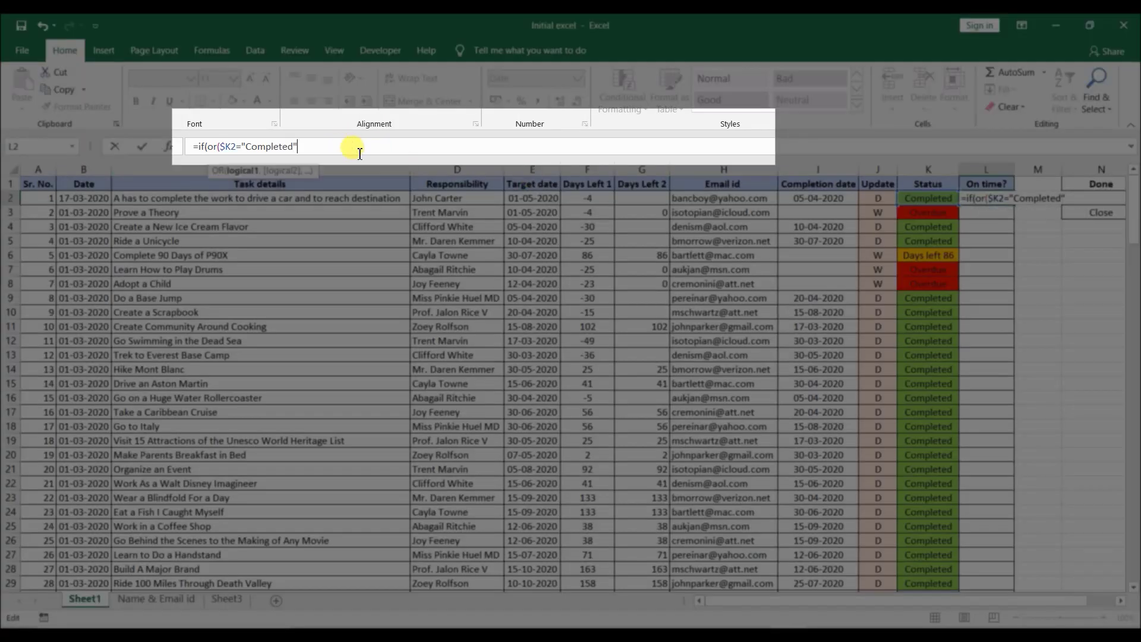
pyautogui.write(',')
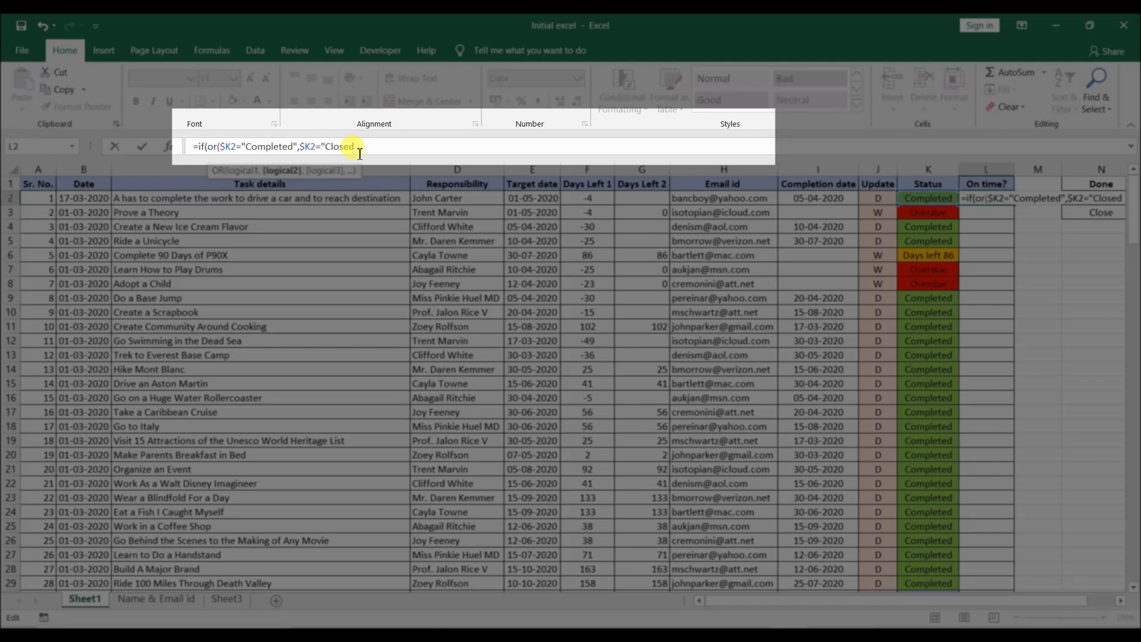
pyautogui.write('"')
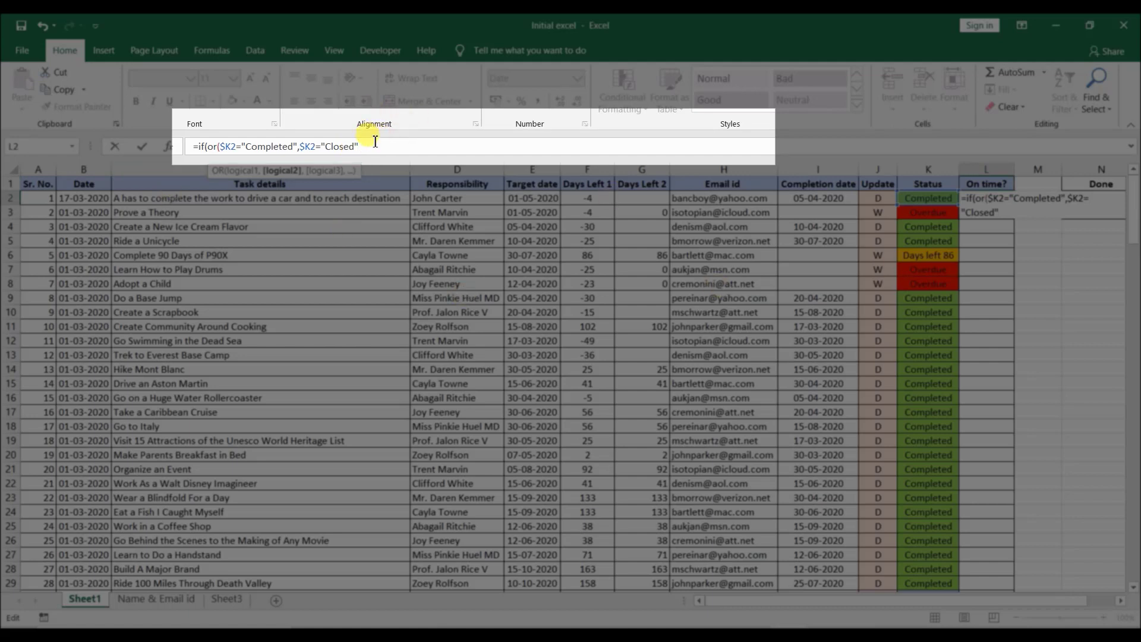
# Step: Close the OR test in L2's formula and nest an IF returning "Yes" when $I2<E2 and "No" otherwise
pyautogui.write('),if')
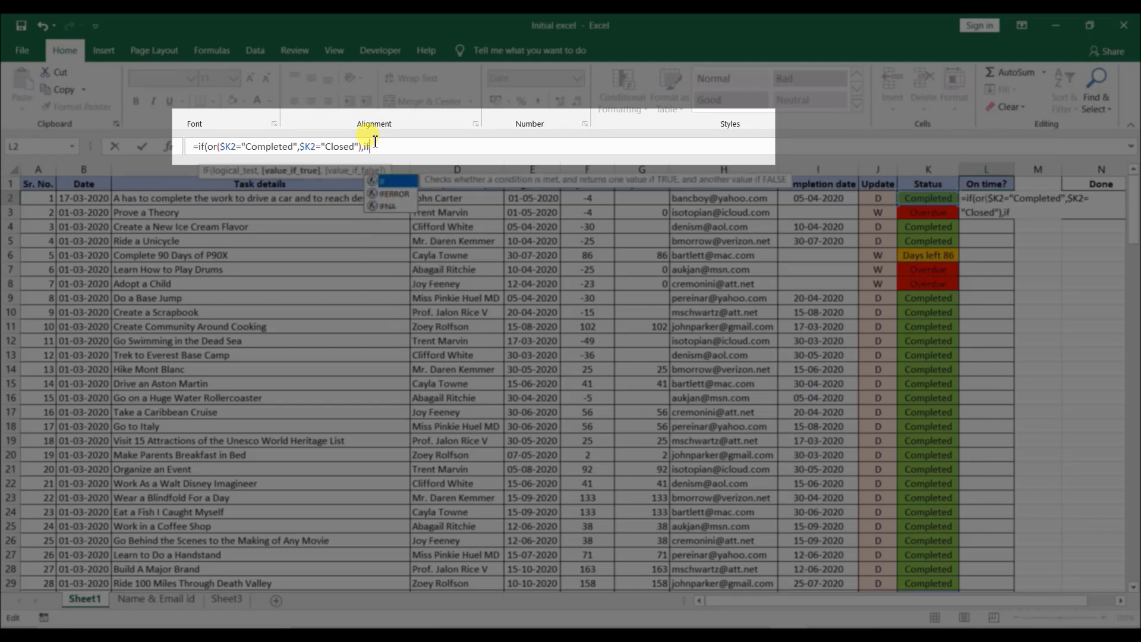
pyautogui.write('(')
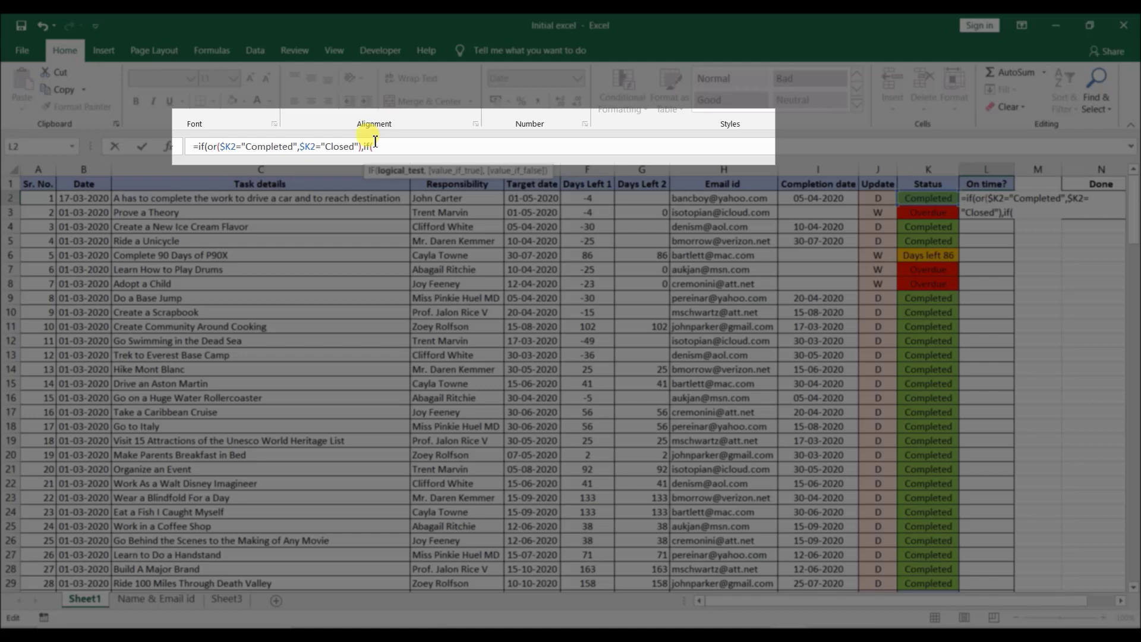
pyautogui.click(817, 197)
pyautogui.press('F4')
pyautogui.press('F4')
pyautogui.press('F4')
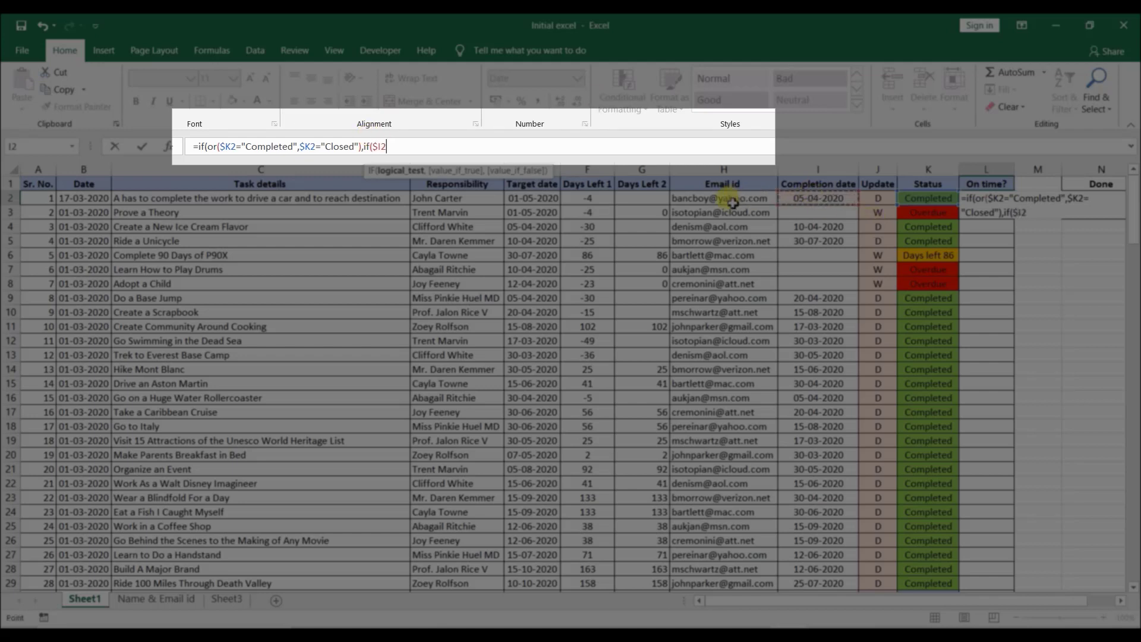
pyautogui.write('<')
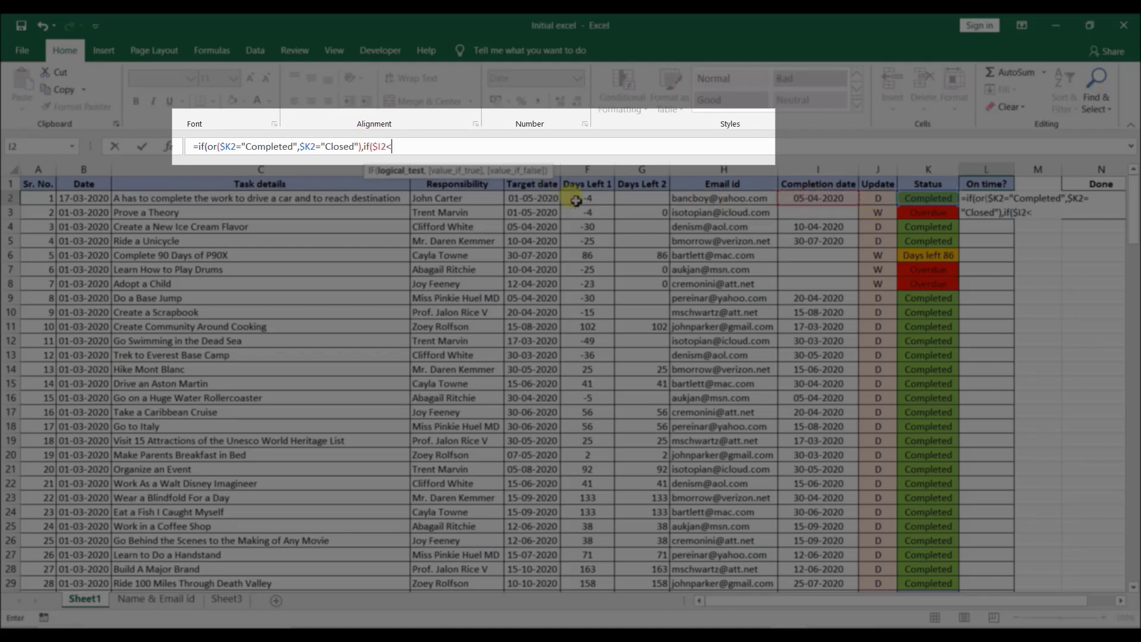
pyautogui.click(548, 198)
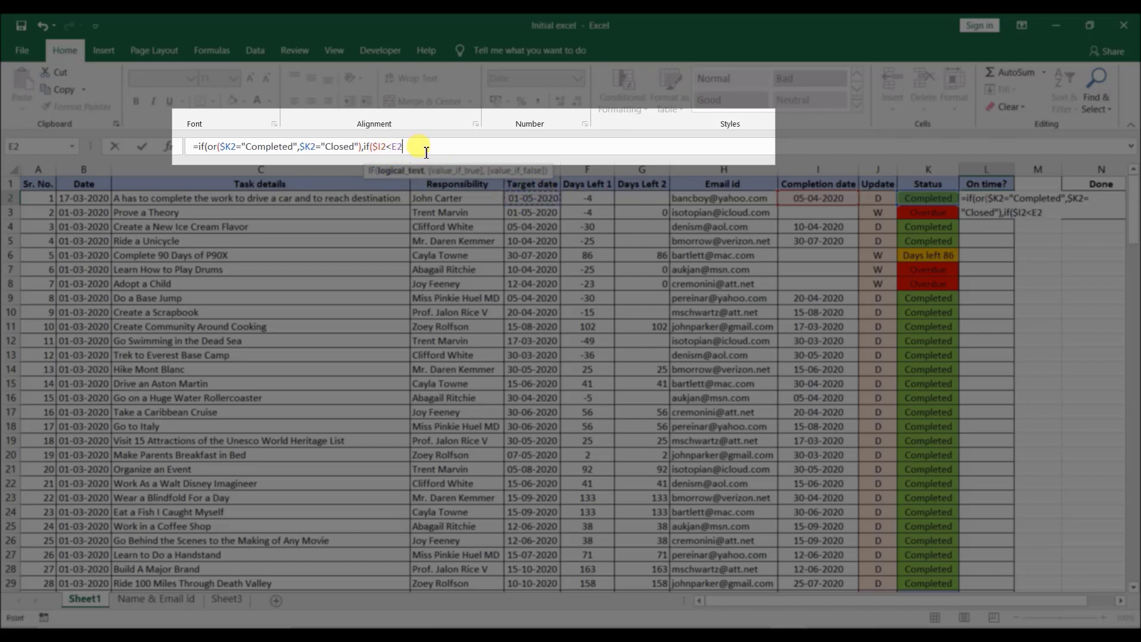
pyautogui.write(',')
pyautogui.write('"Yes","No')
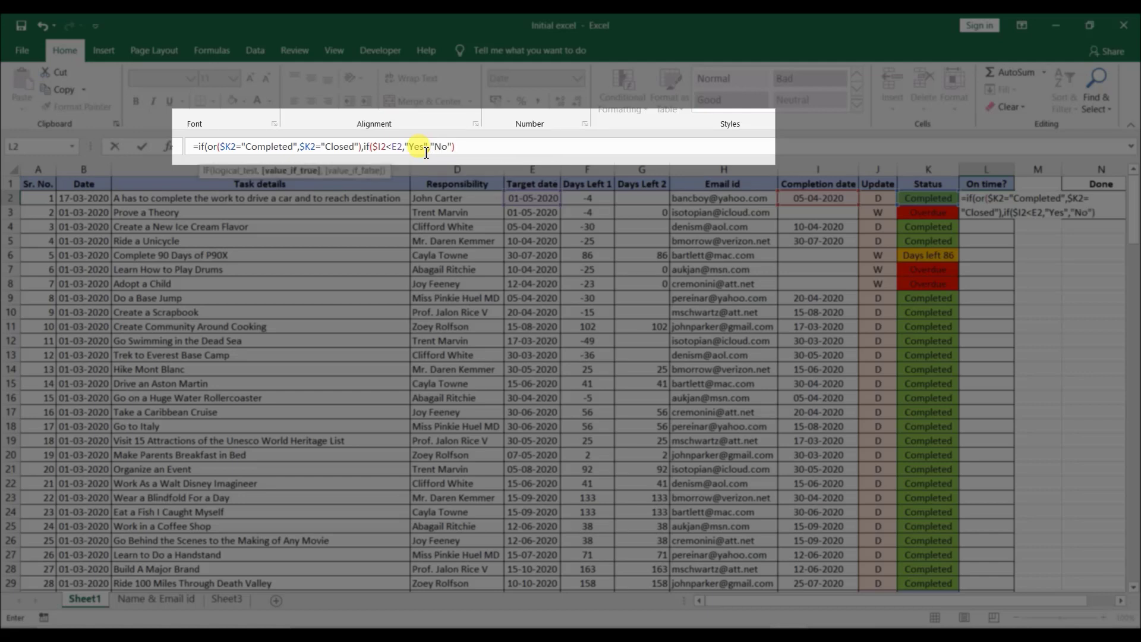
# Step: Complete the L2 formula with empty text "" as the outer IF's false value and enter it, keeping the cell selected
pyautogui.write(',')
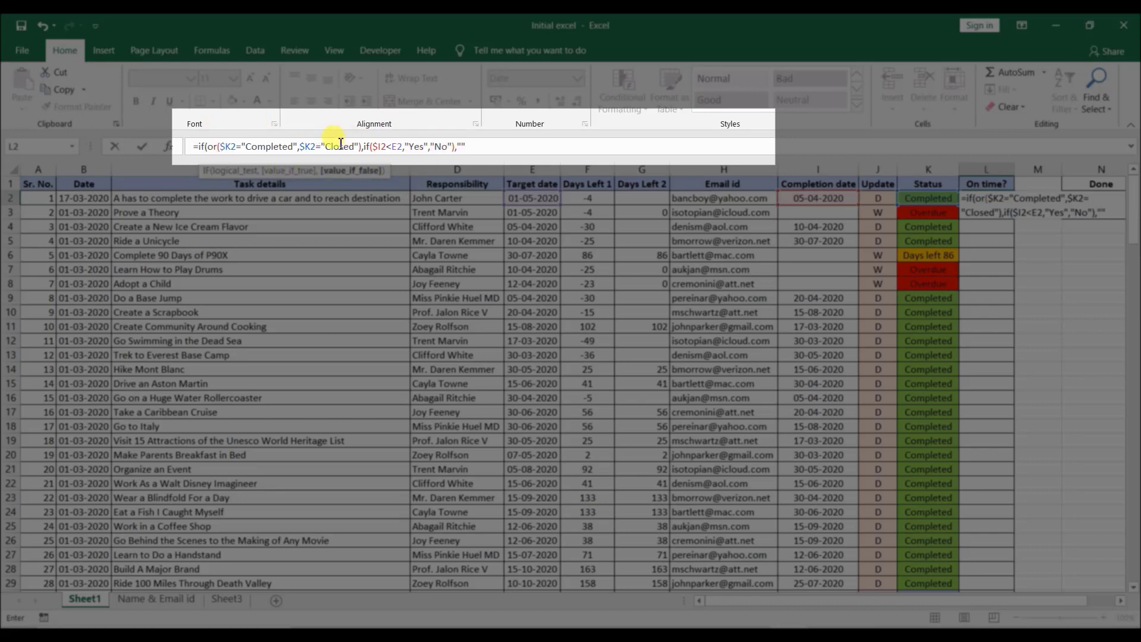
pyautogui.write(')')
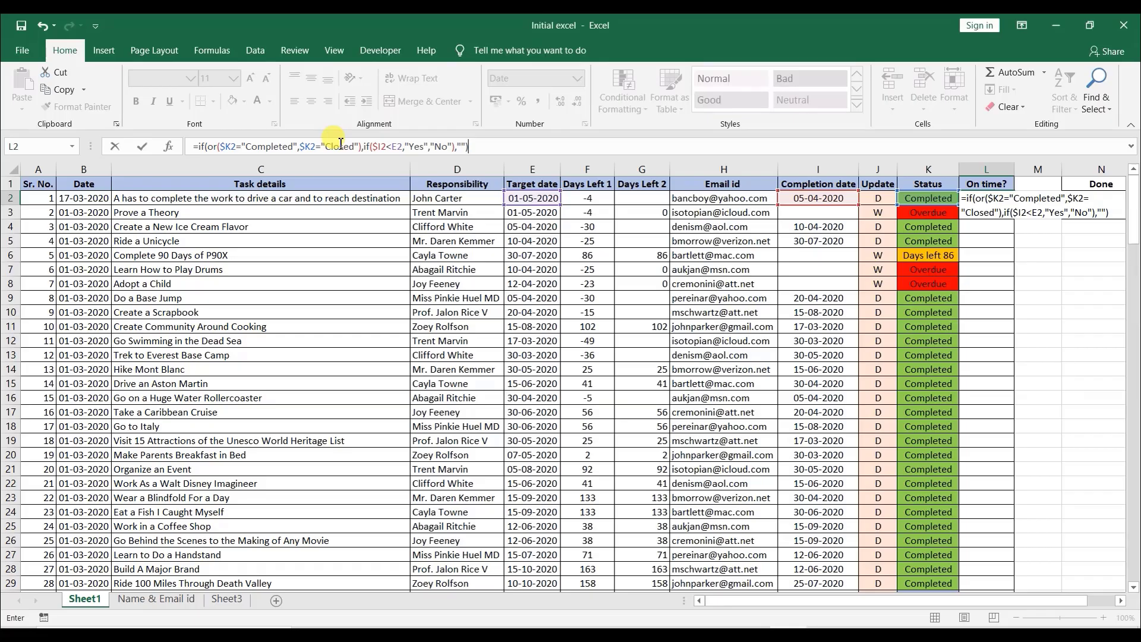
pyautogui.hotkey('ctrl', 'Return')
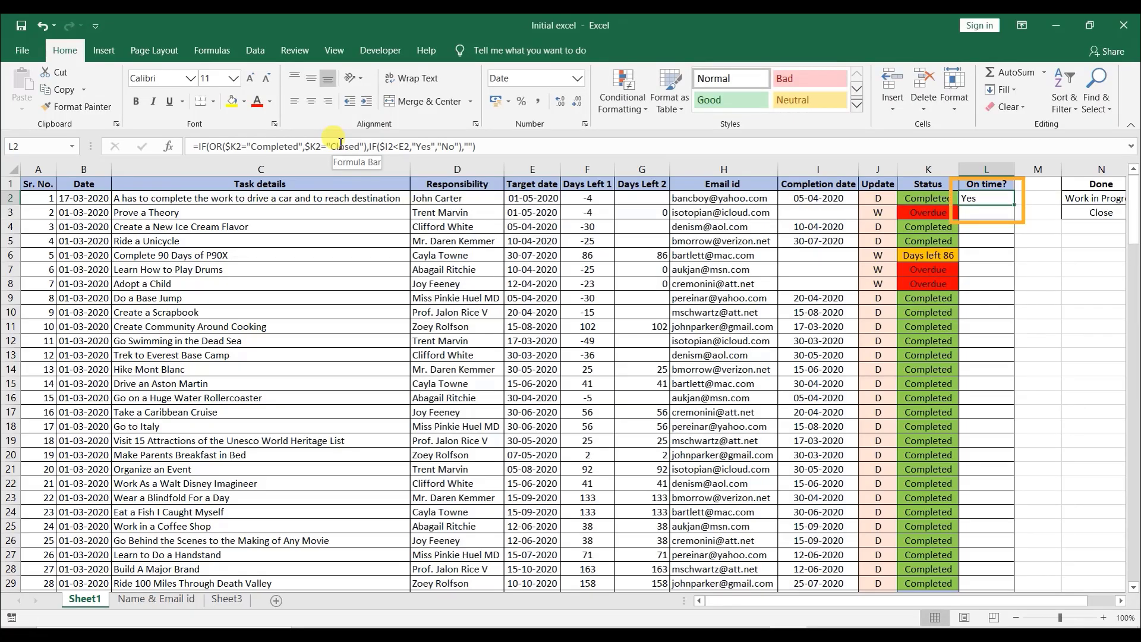
# Step: Check the first task's target and completion dates, and set its Update value in J2 to W to test the formula
pyautogui.click(514, 198)
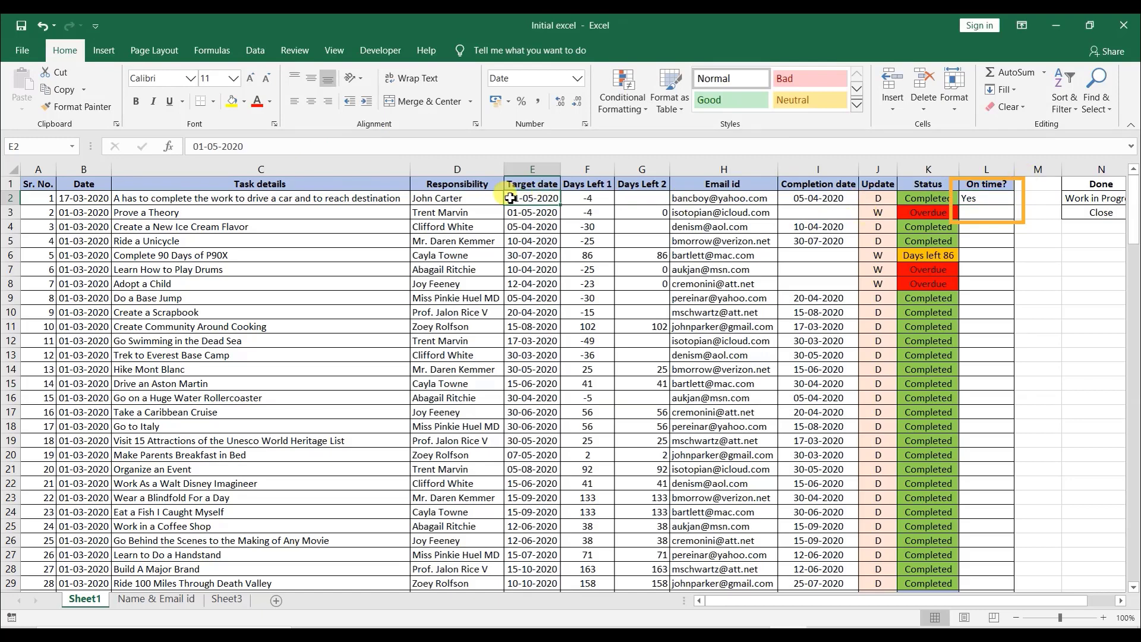
pyautogui.click(829, 196)
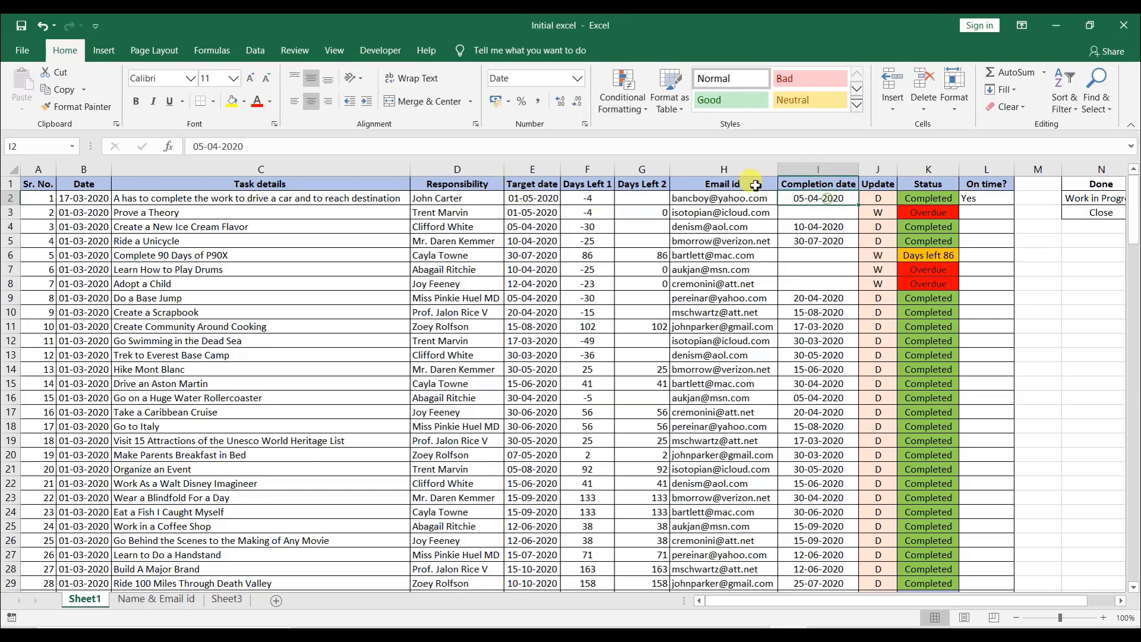
pyautogui.click(882, 199)
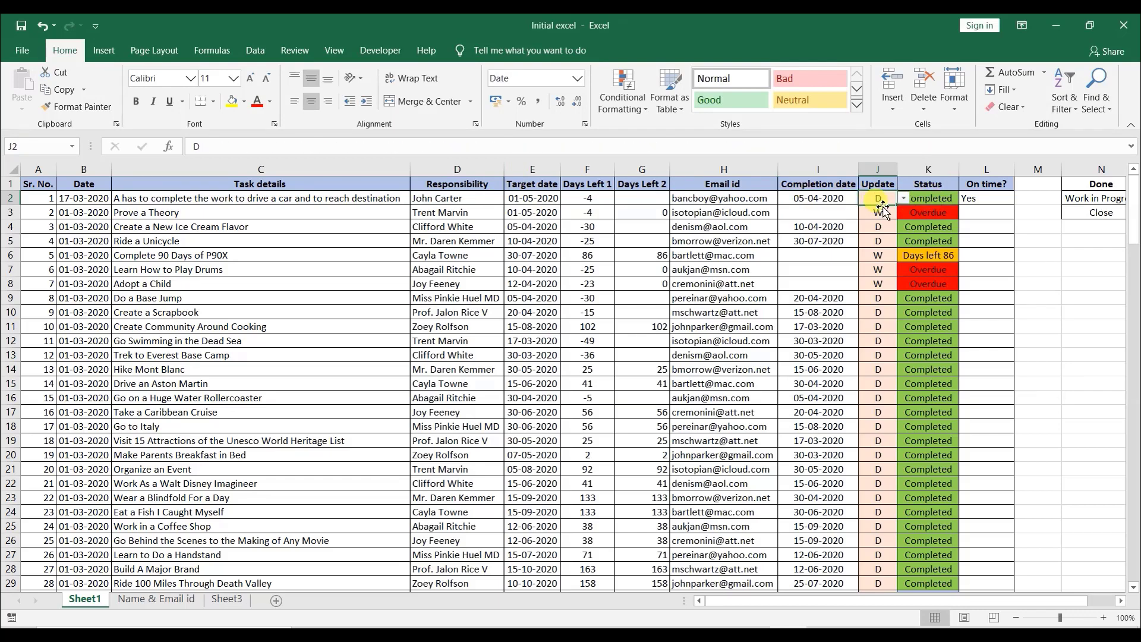
pyautogui.write('W')
pyautogui.press('Return')
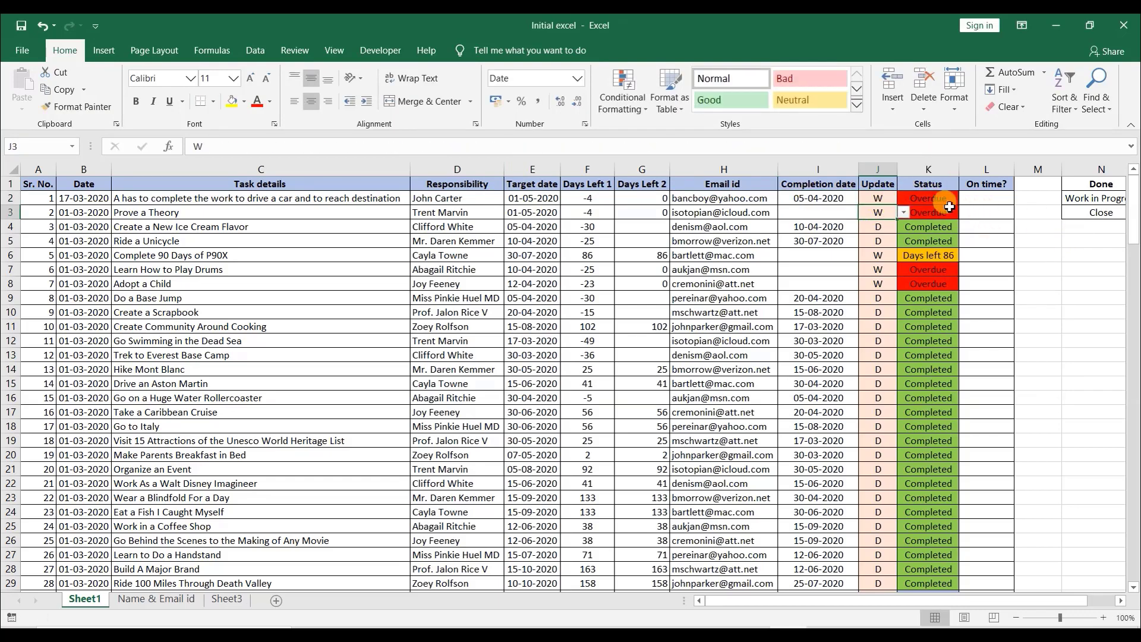
pyautogui.click(929, 201)
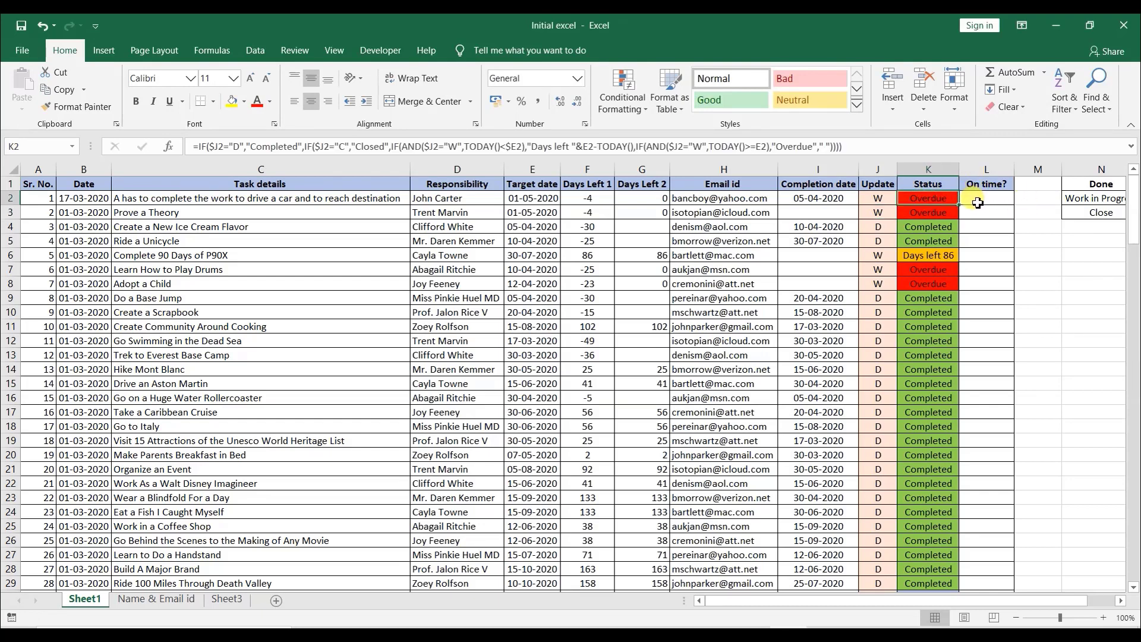
# Step: Set the first task's Update value in J2 to C using the allowed choices
pyautogui.click(894, 199)
pyautogui.click(904, 197)
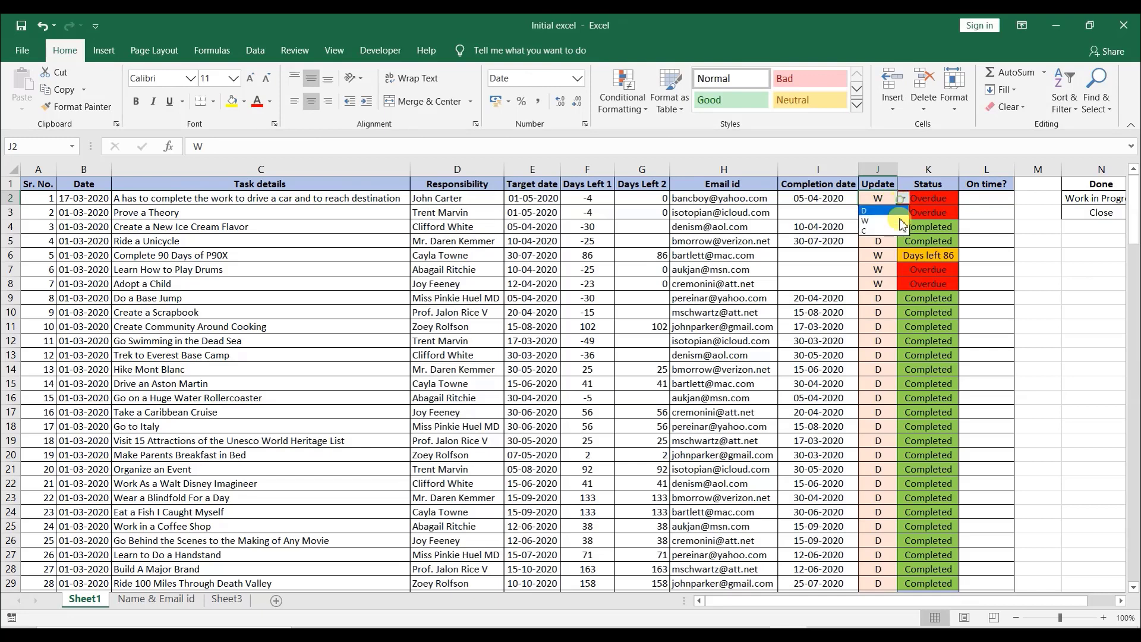
pyautogui.click(877, 235)
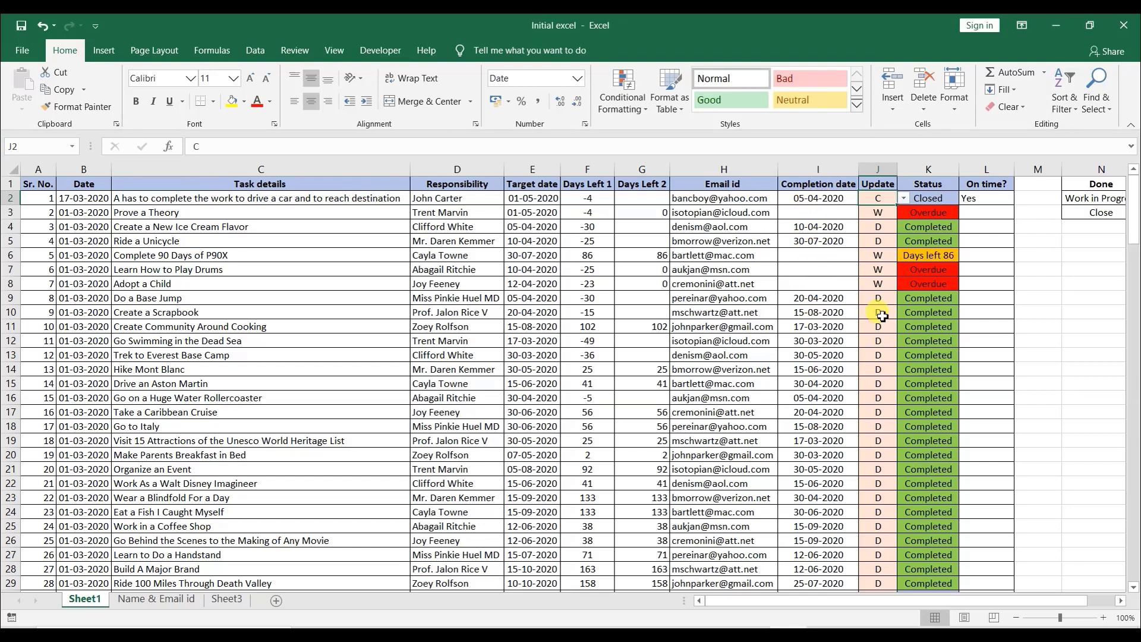
# Step: Set the first task's Update value in J2 to D using the allowed choices
pyautogui.scroll(-7, 900, 226)
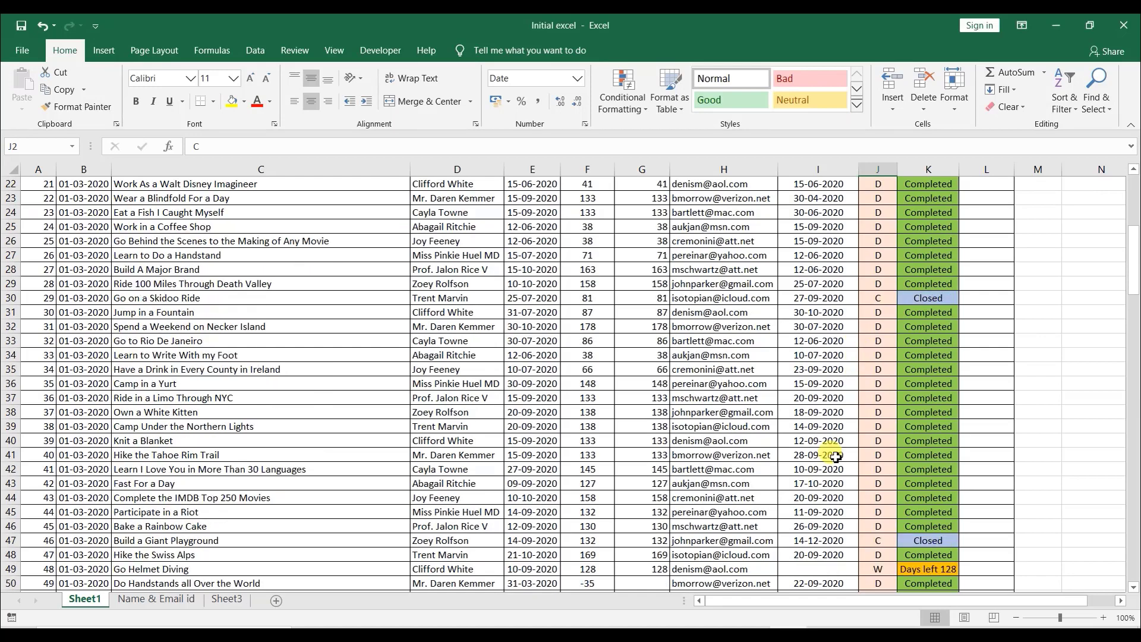
pyautogui.scroll(7, 838, 374)
pyautogui.click(903, 198)
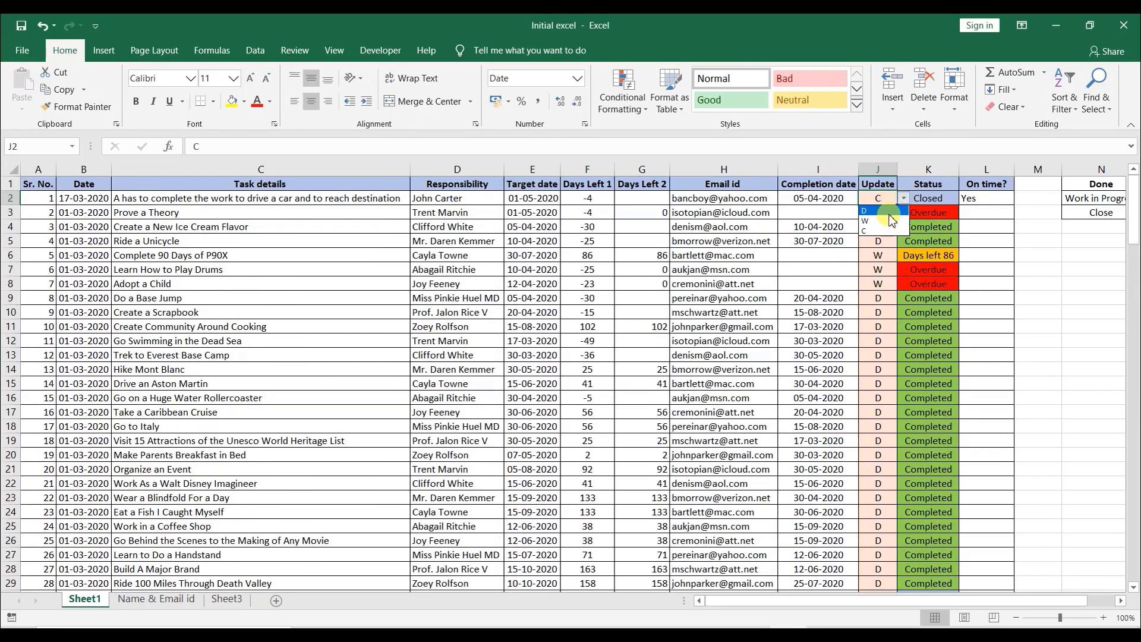
pyautogui.click(883, 225)
# Step: Fill L2's On time? formula down the column to row 169 and review the filled rows through the last task
pyautogui.click(1000, 199)
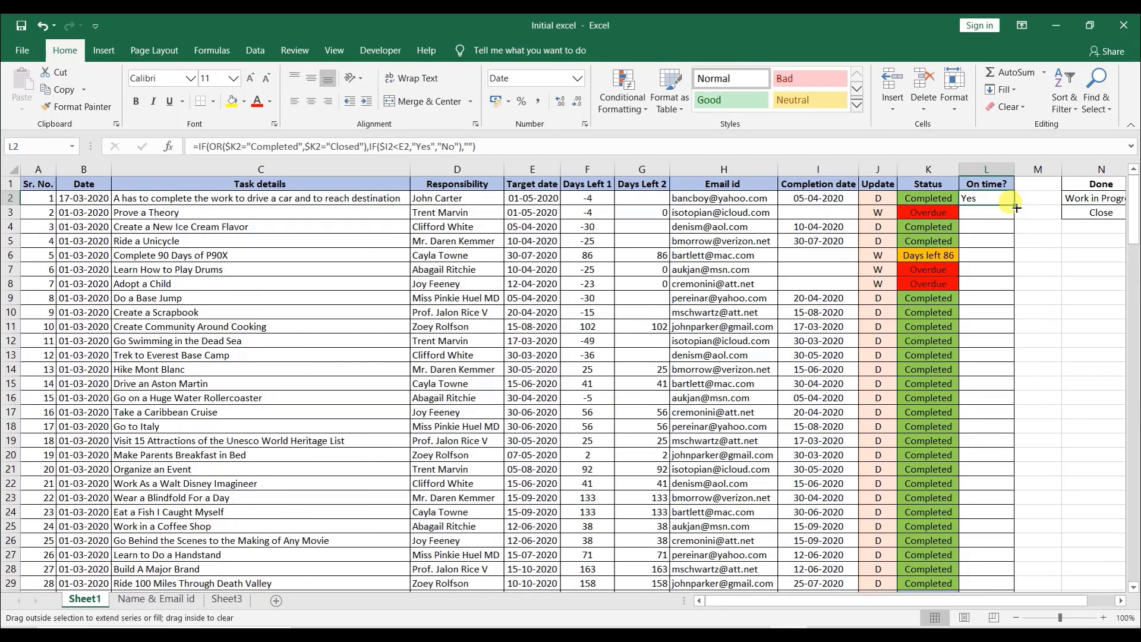
pyautogui.doubleClick(1014, 205)
pyautogui.scroll(-11, 1048, 344)
pyautogui.scroll(-20, 1048, 344)
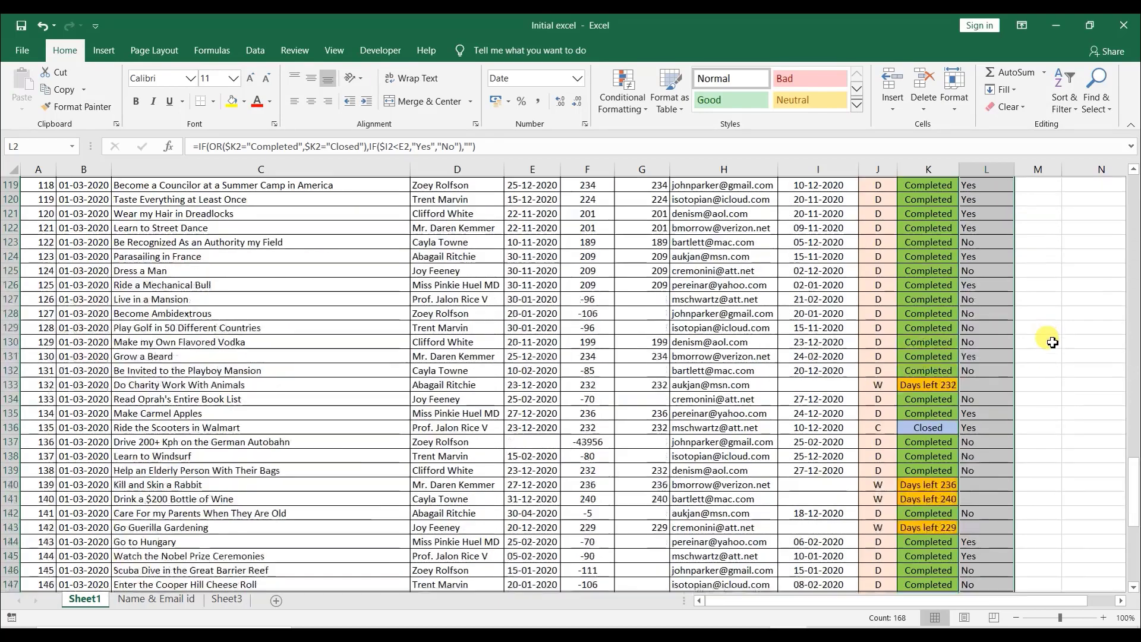
pyautogui.scroll(5, 1040, 389)
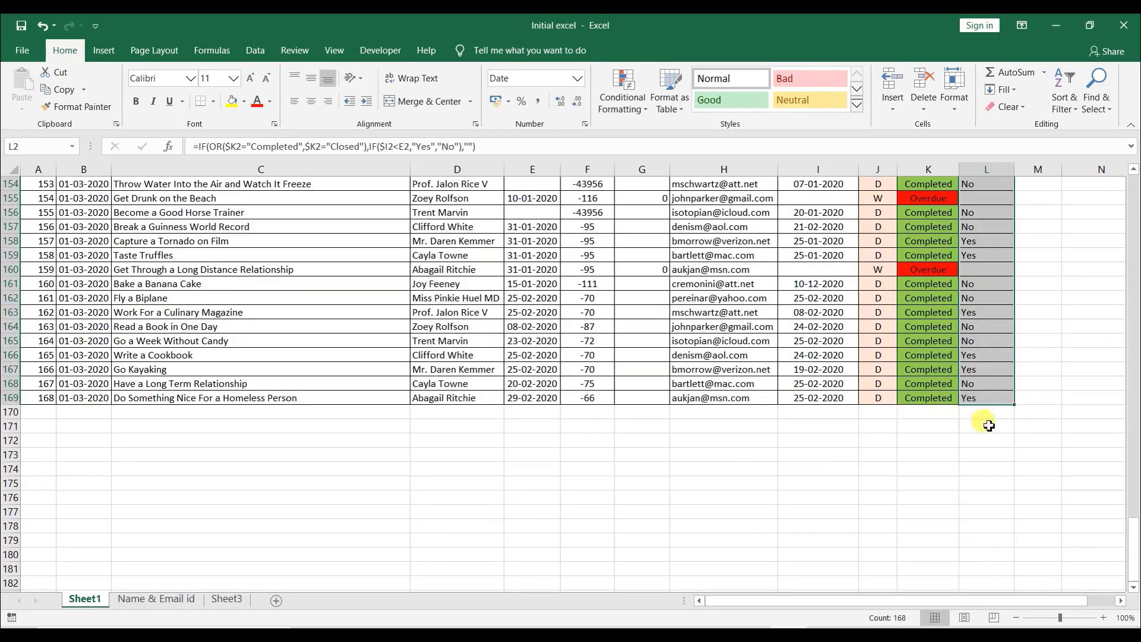
pyautogui.moveTo(1132, 550); pyautogui.dragTo(1136, 207)
# Step: Center the contents of the whole On time? column horizontally, and finish with only L2 selected
pyautogui.click(998, 201)
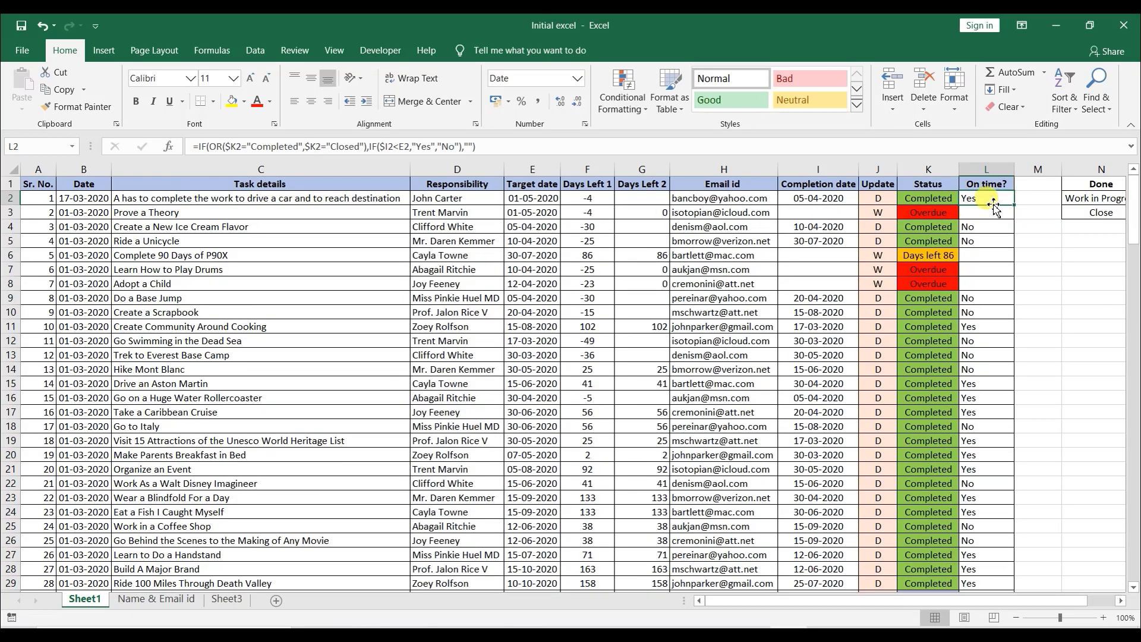
pyautogui.click(988, 171)
pyautogui.click(310, 101)
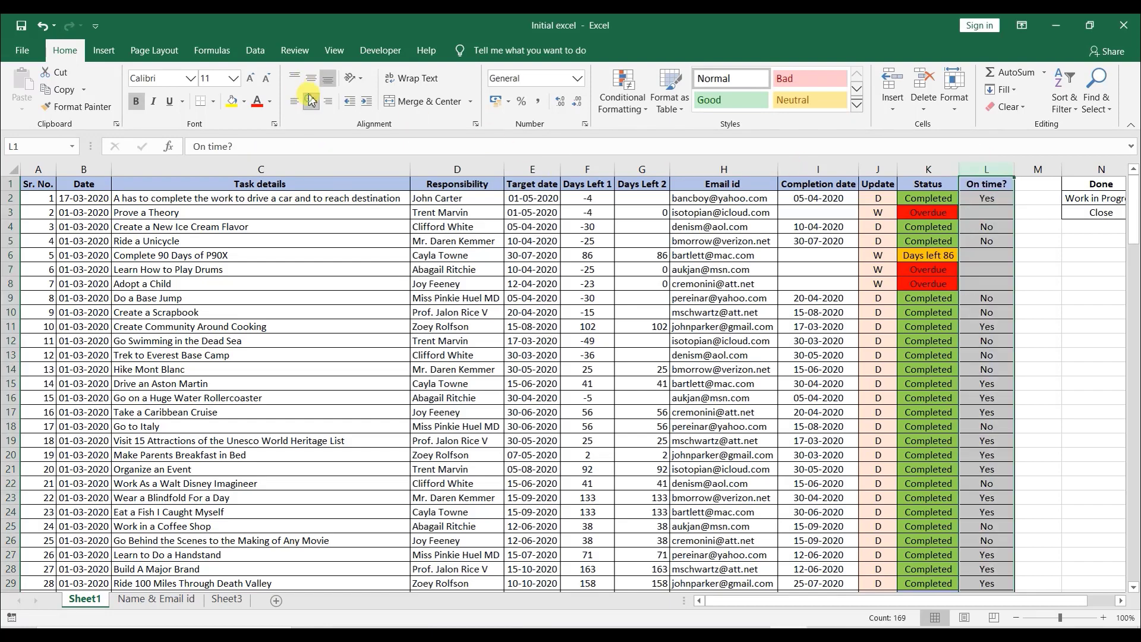
pyautogui.click(906, 344)
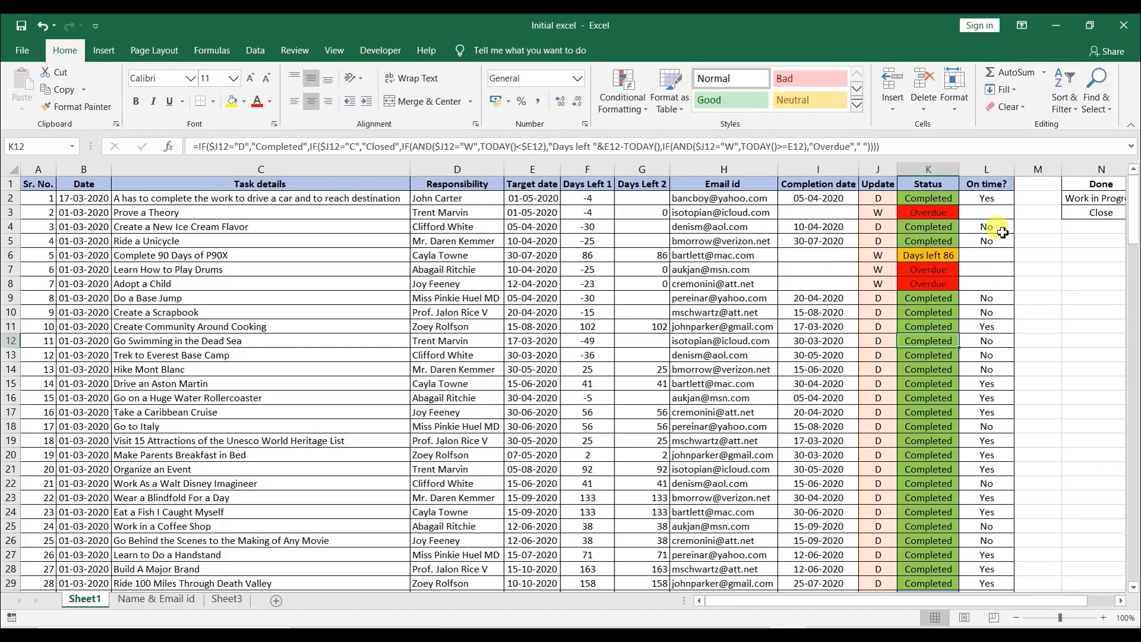
pyautogui.click(990, 200)
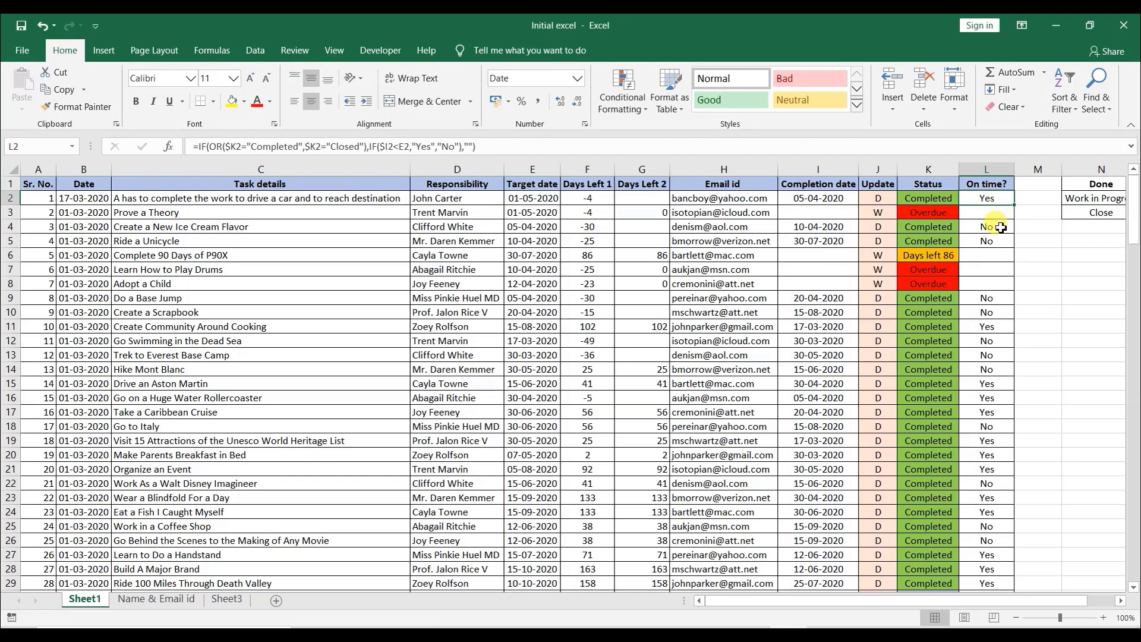